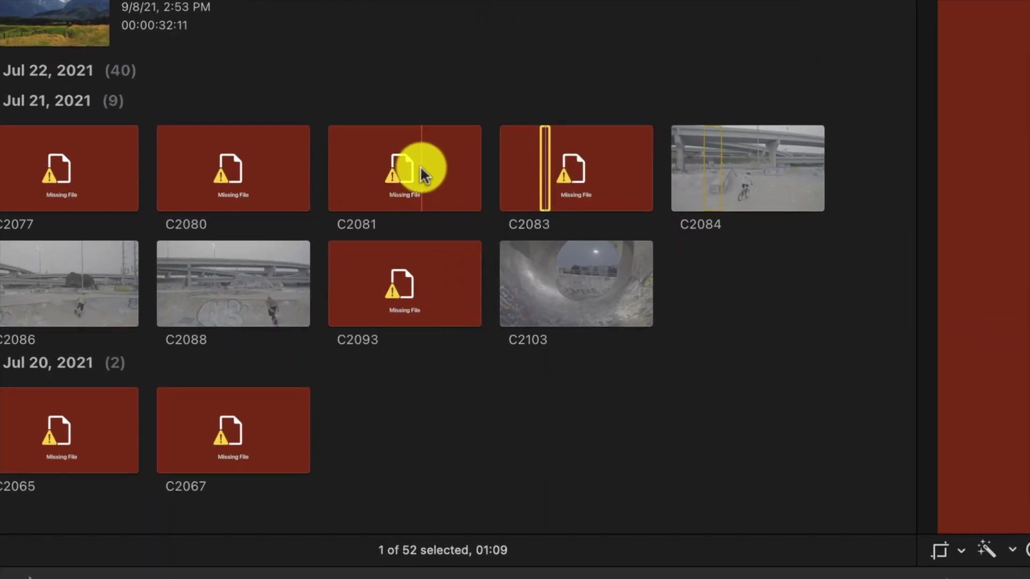
Step: Reveal timeline clip C2081 in the browser, locating it in the Jul 21, 2021 group
left_click(444, 202)
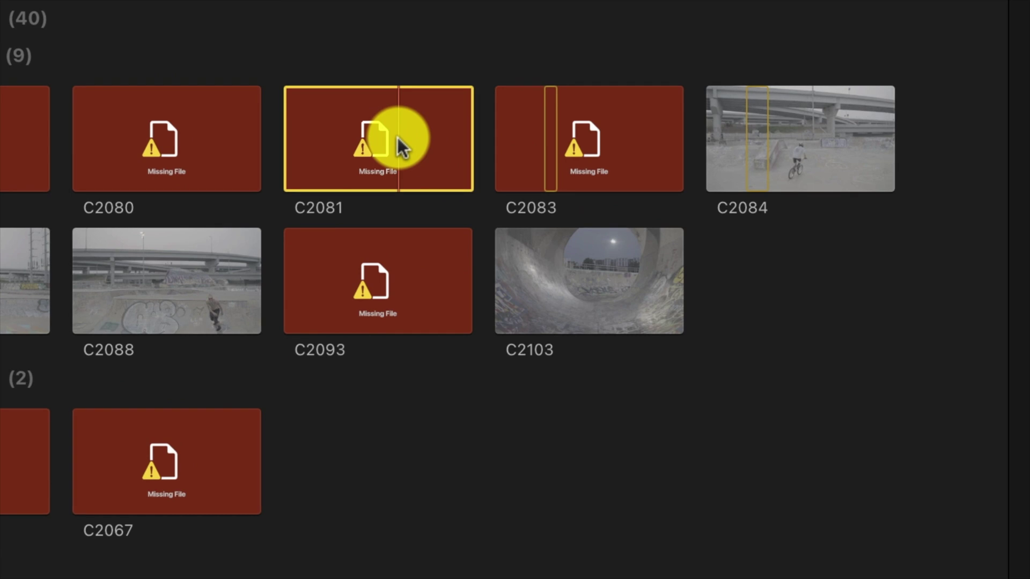
right_click(401, 147)
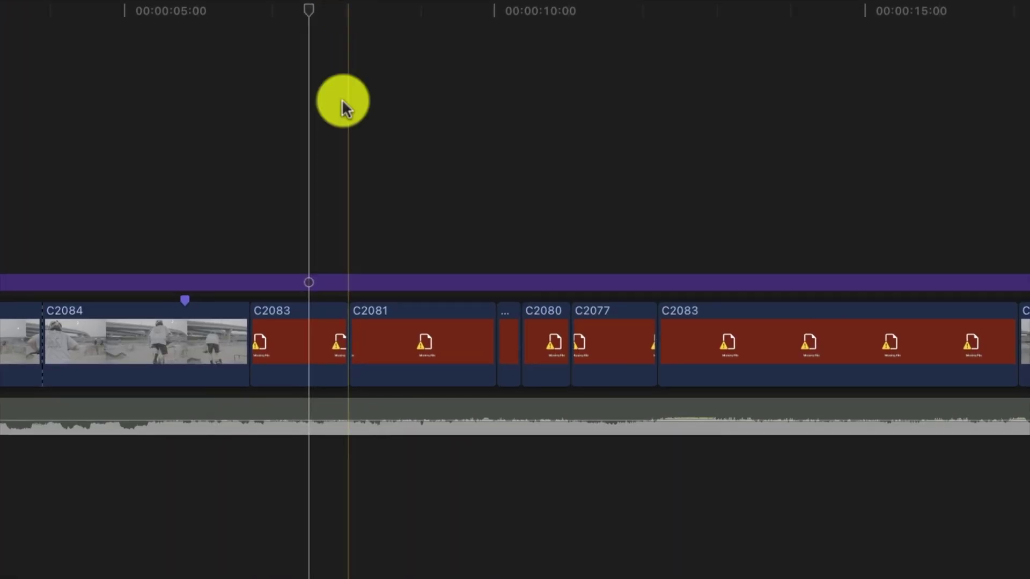
left_click(391, 324)
right_click(393, 325)
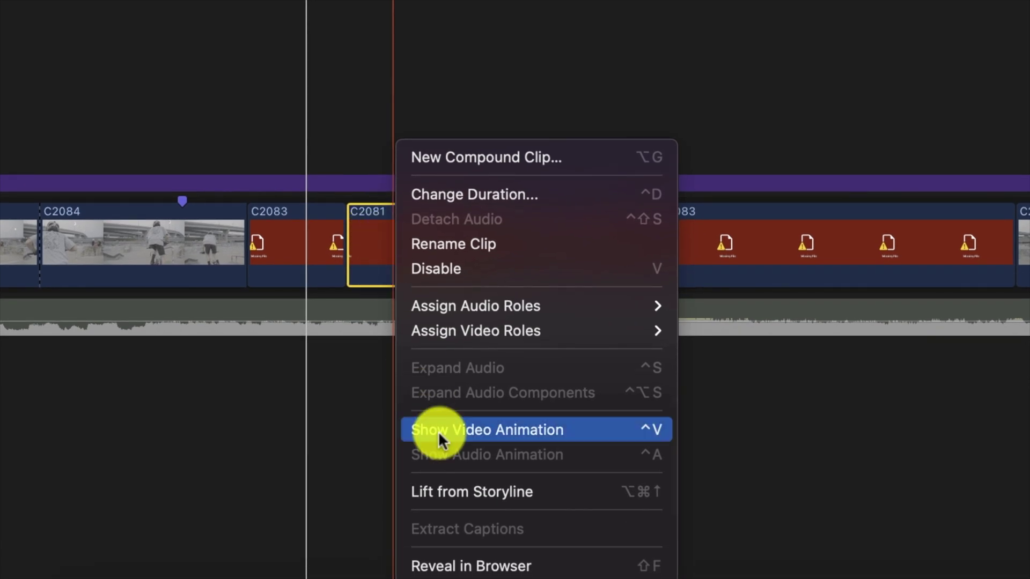
left_click(472, 565)
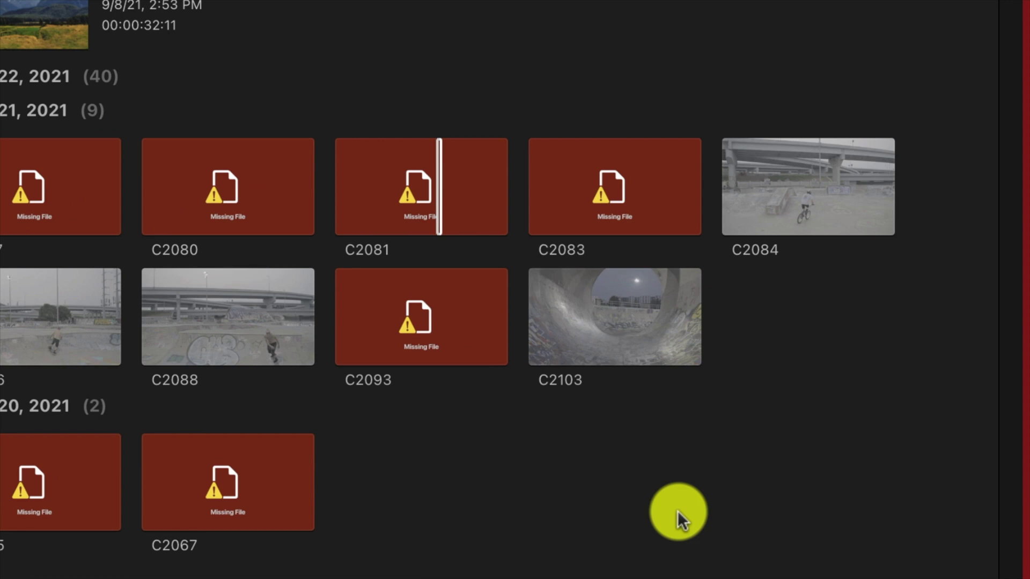
Step: Select missing clip C2083 and start relinking it via File > Relink Files > Original Media
left_click(576, 193)
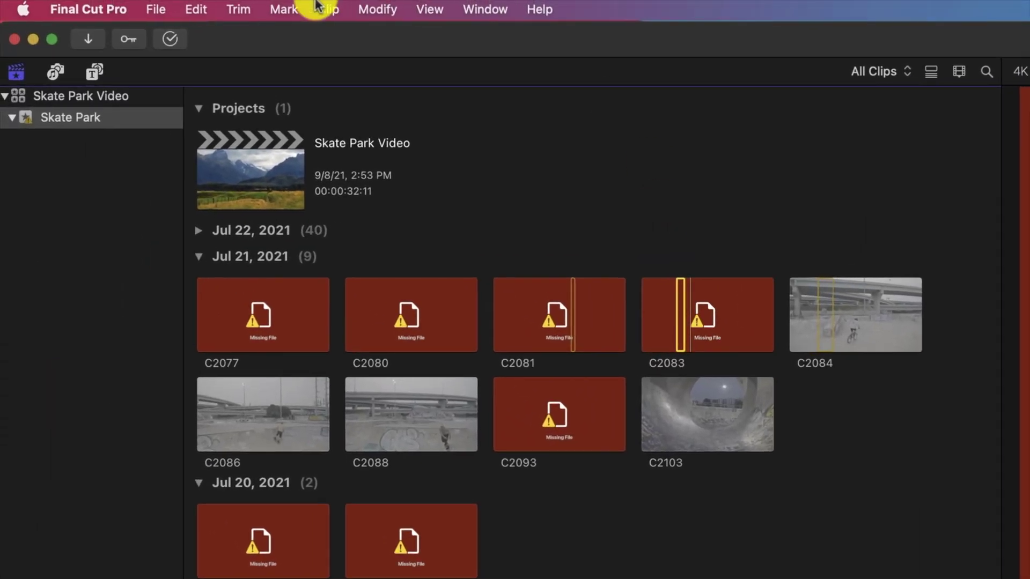
left_click(161, 10)
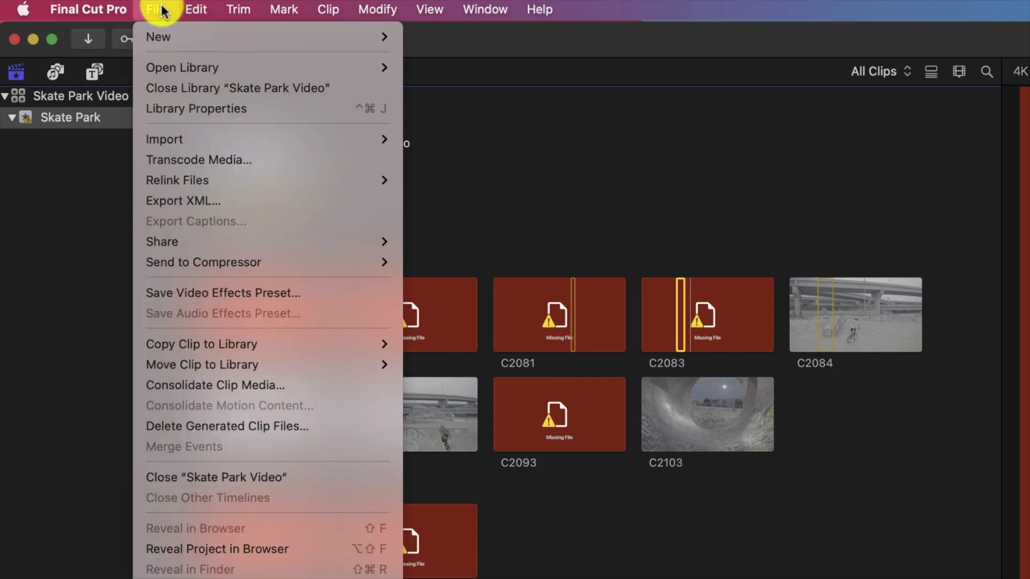
mouse_move(300, 182)
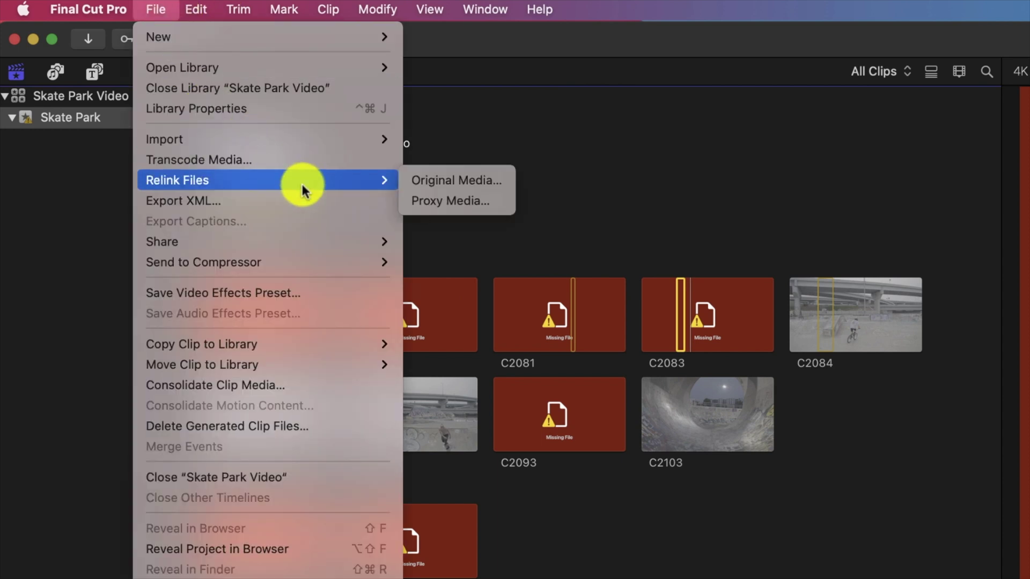
left_click(439, 184)
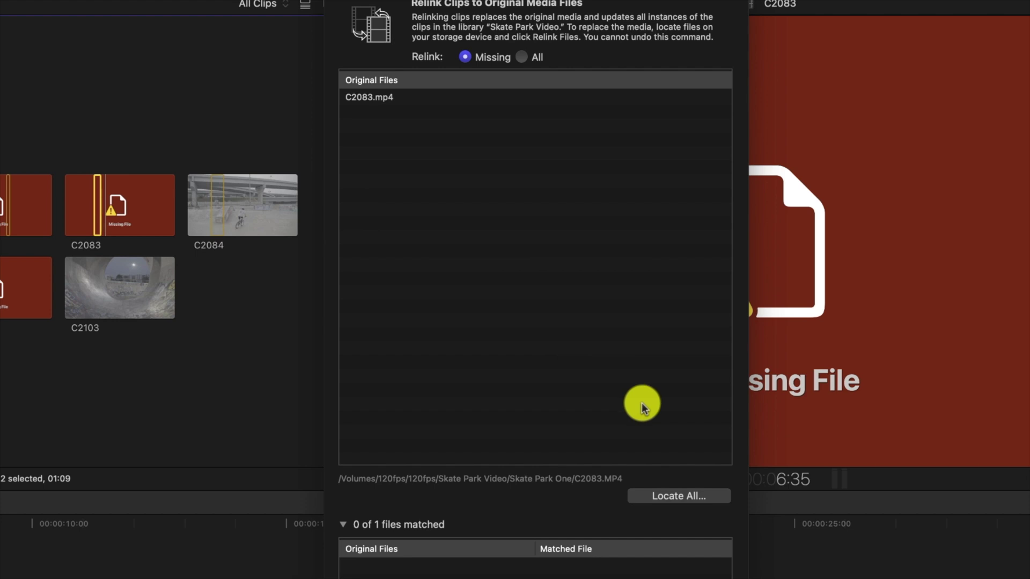
Step: Locate C2083.mp4 by browsing to Skate Park Video > Skate Park One > Set One
left_click(386, 101)
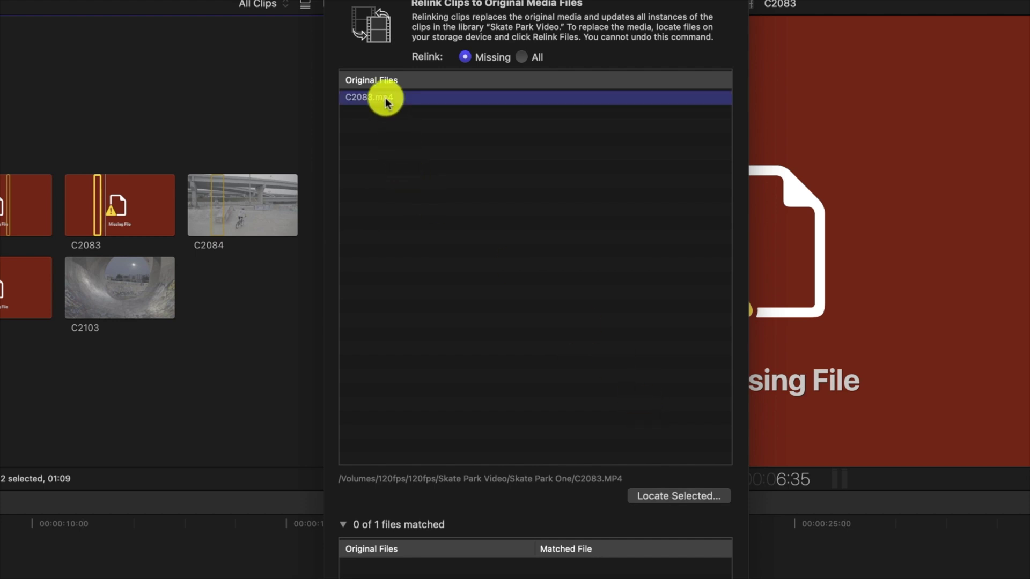
left_click(642, 498)
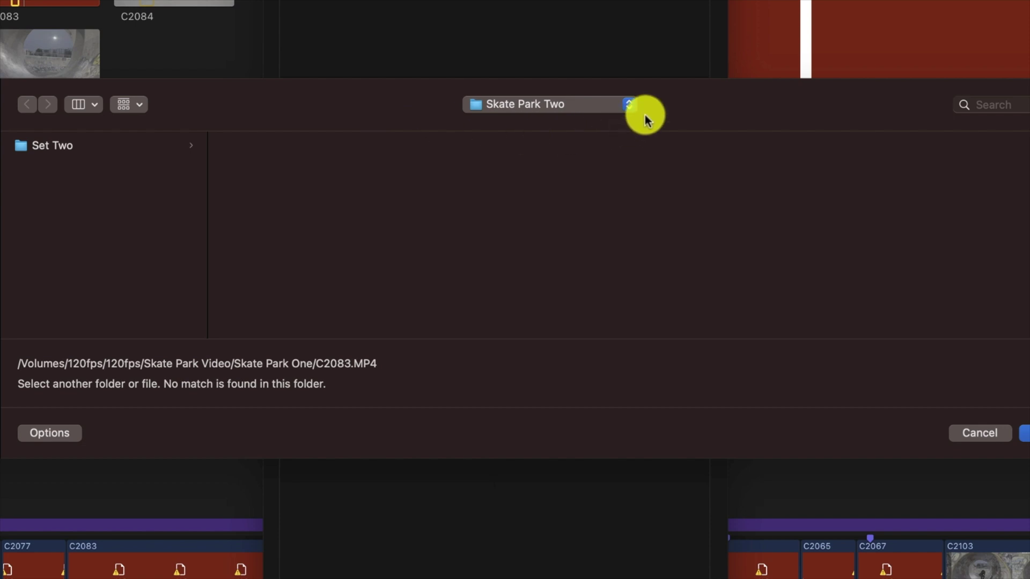
left_click(628, 104)
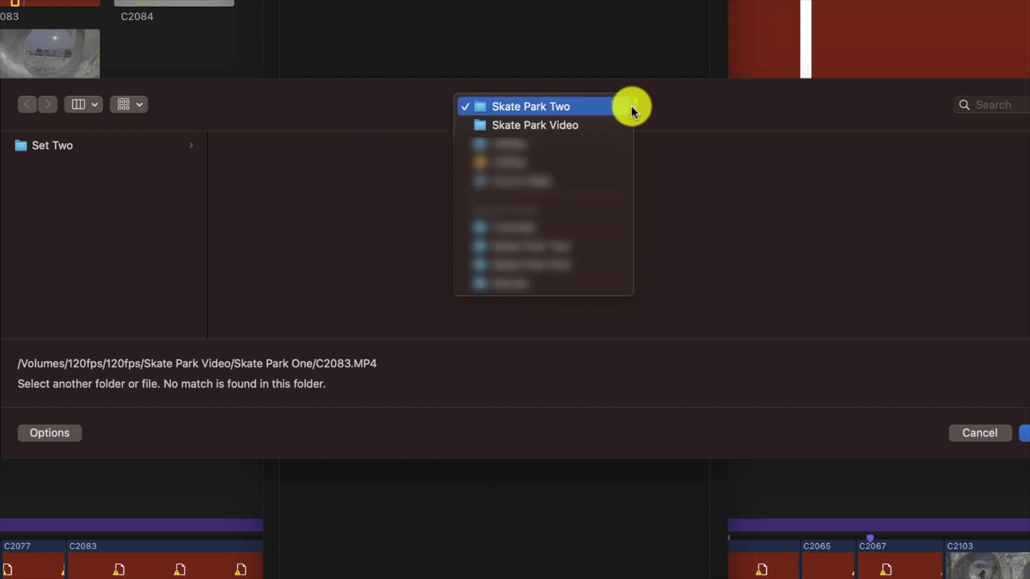
left_click(608, 126)
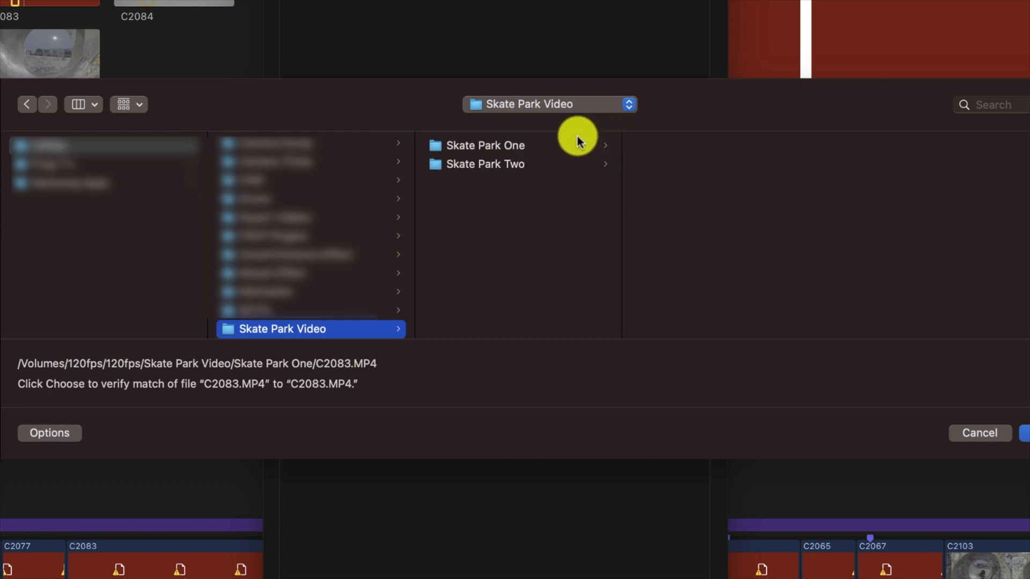
left_click(520, 142)
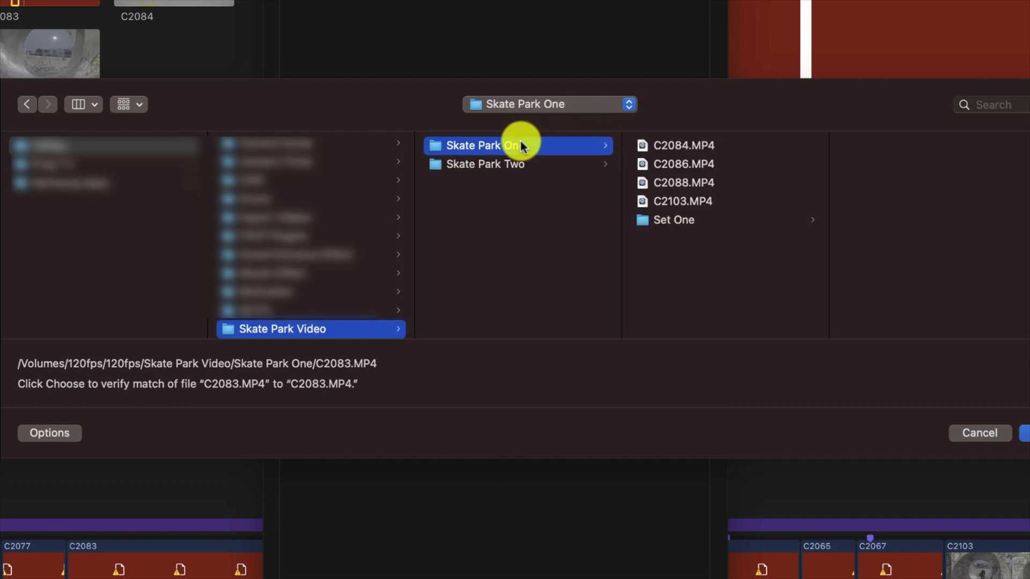
left_click(654, 222)
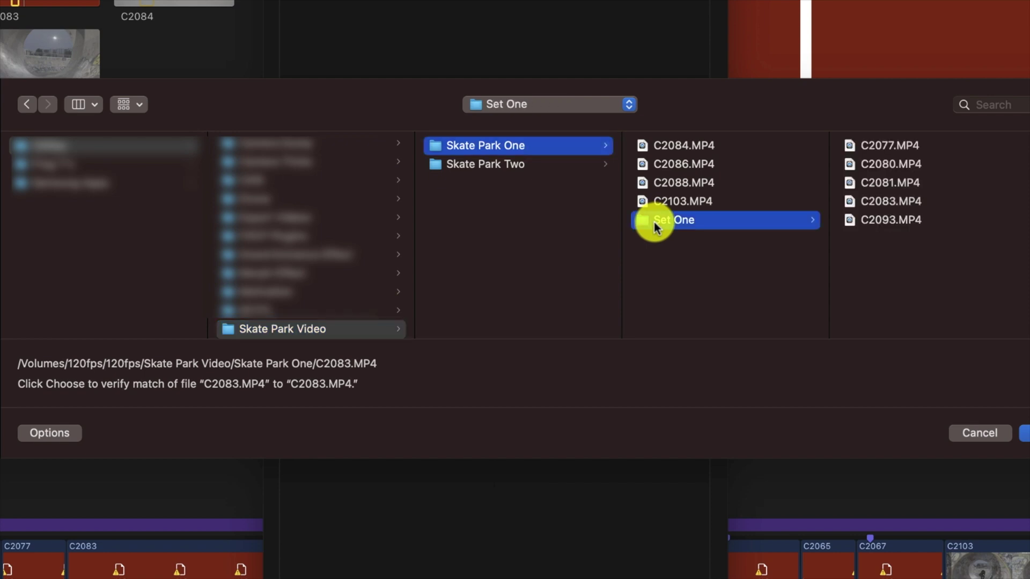
Step: Choose C2083.MP4 as the matching file and relink clip C2083
left_click(871, 205)
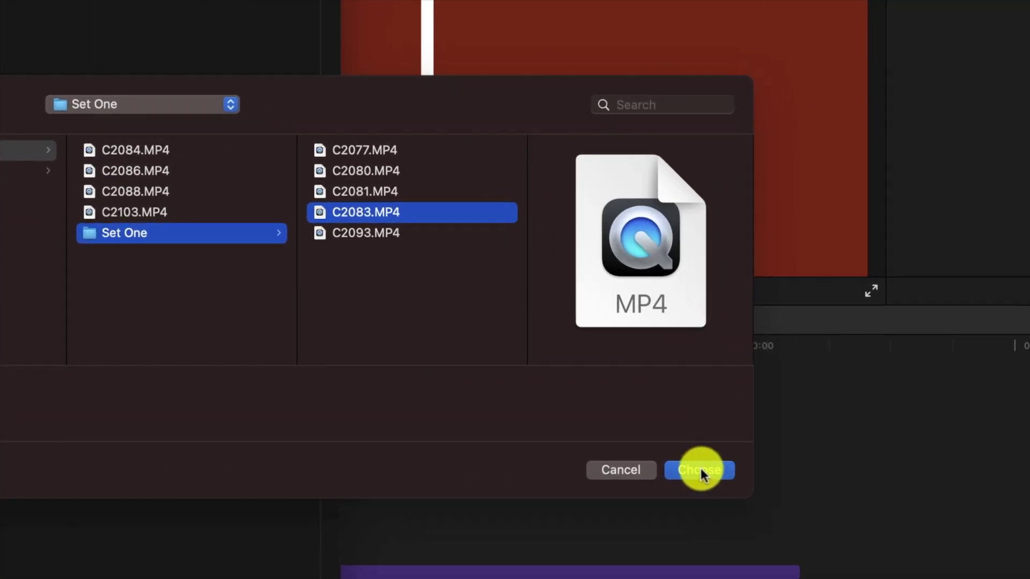
left_click(703, 476)
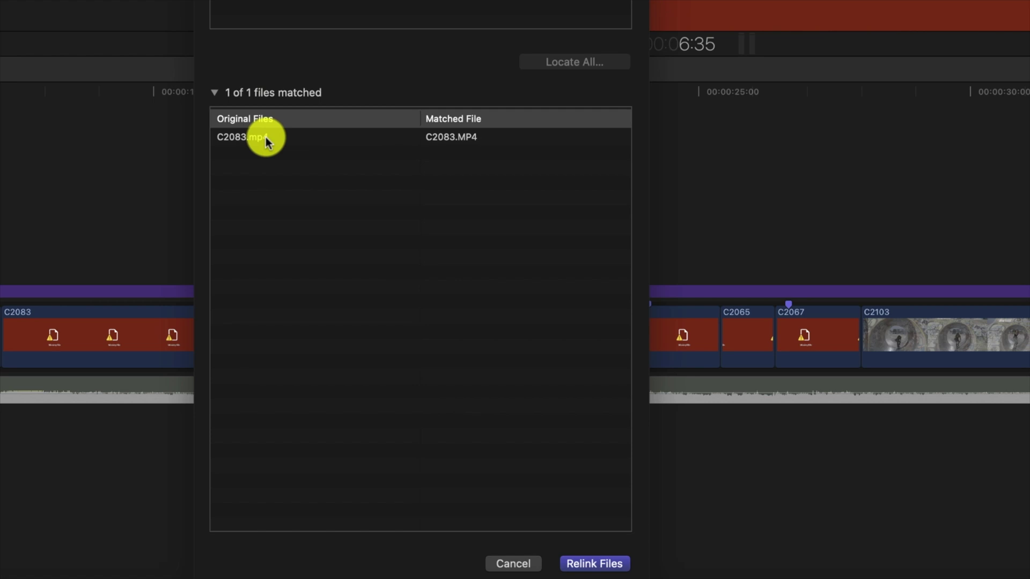
mouse_move(265, 137)
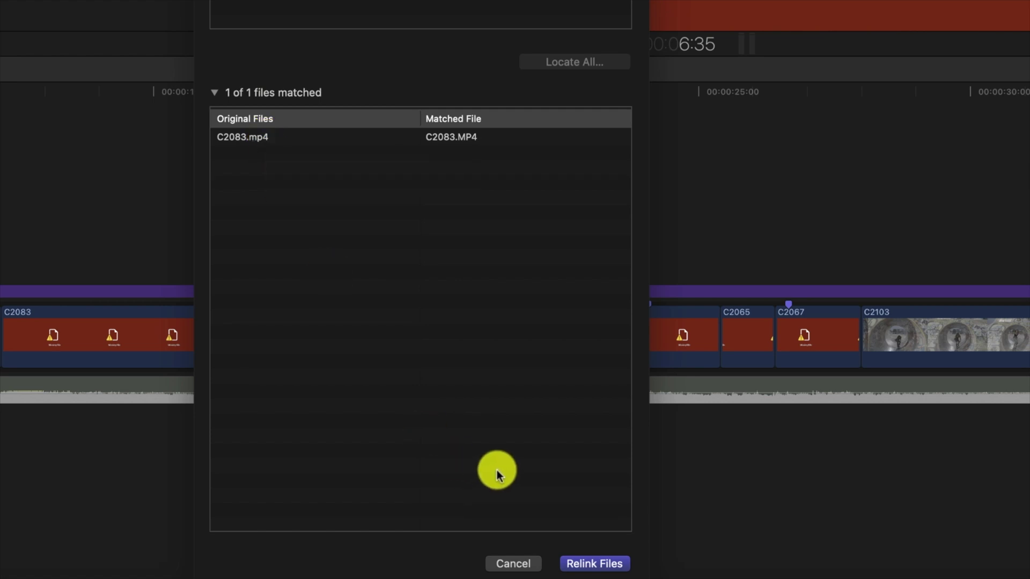
left_click(594, 563)
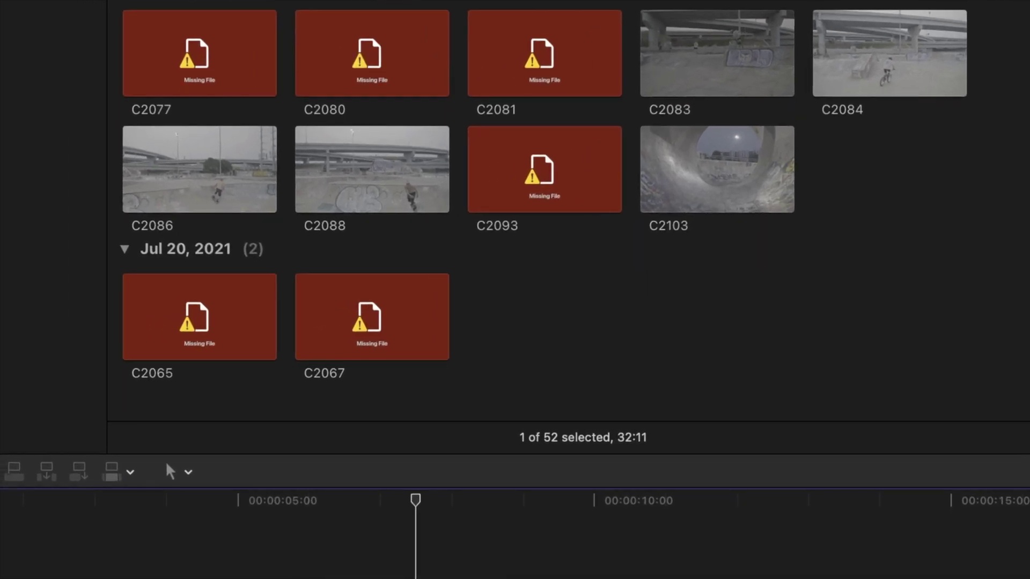
Step: Select missing clips C2077, C2080, C2081, C2093 and C2067 in the browser
left_click(181, 58)
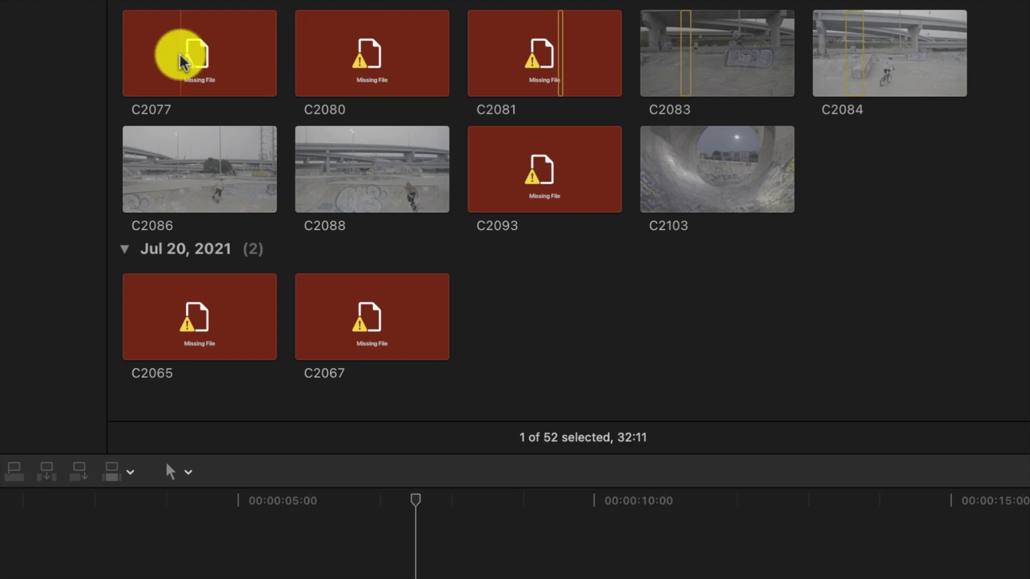
left_click(361, 72, "super")
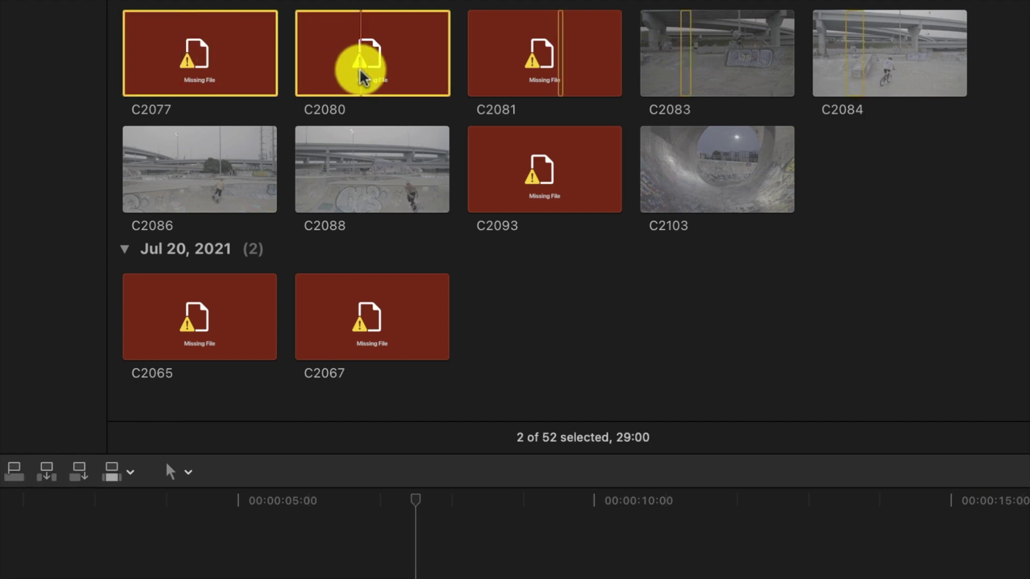
left_click(523, 87, "super")
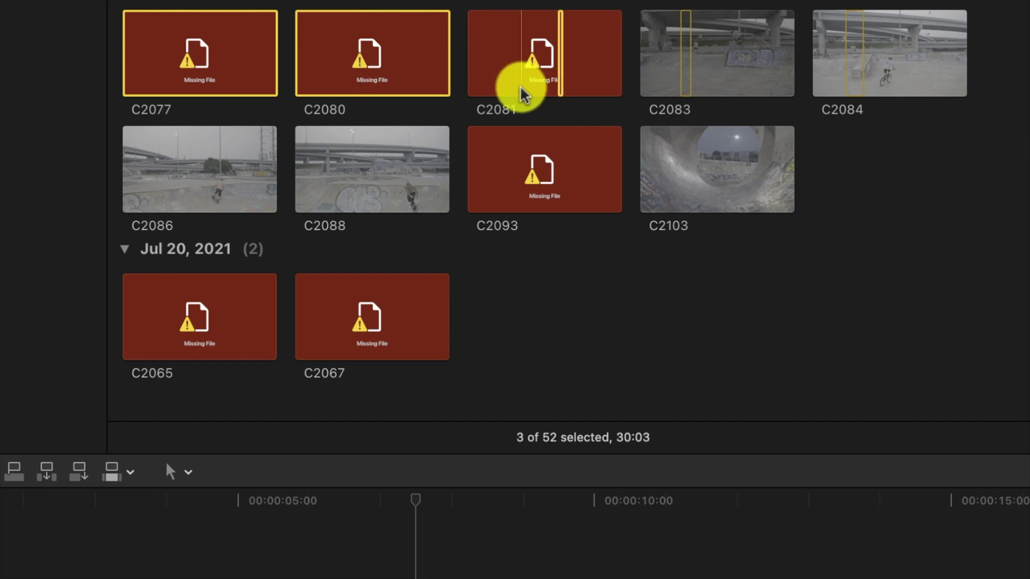
left_click(519, 171, "super")
left_click(395, 276, "super")
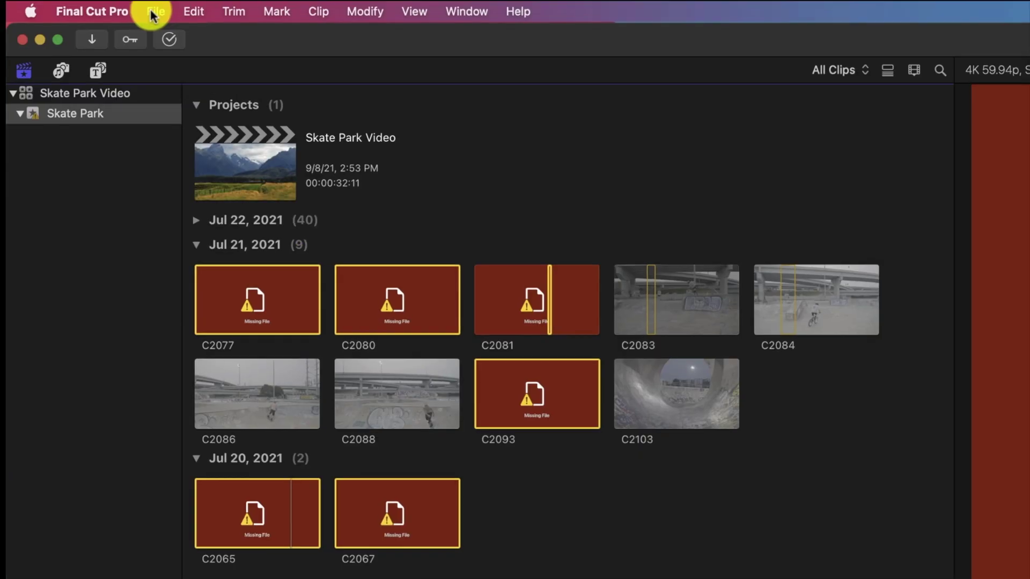
Step: Start relinking the selected clips with File > Relink Files > Original Media
left_click(154, 11)
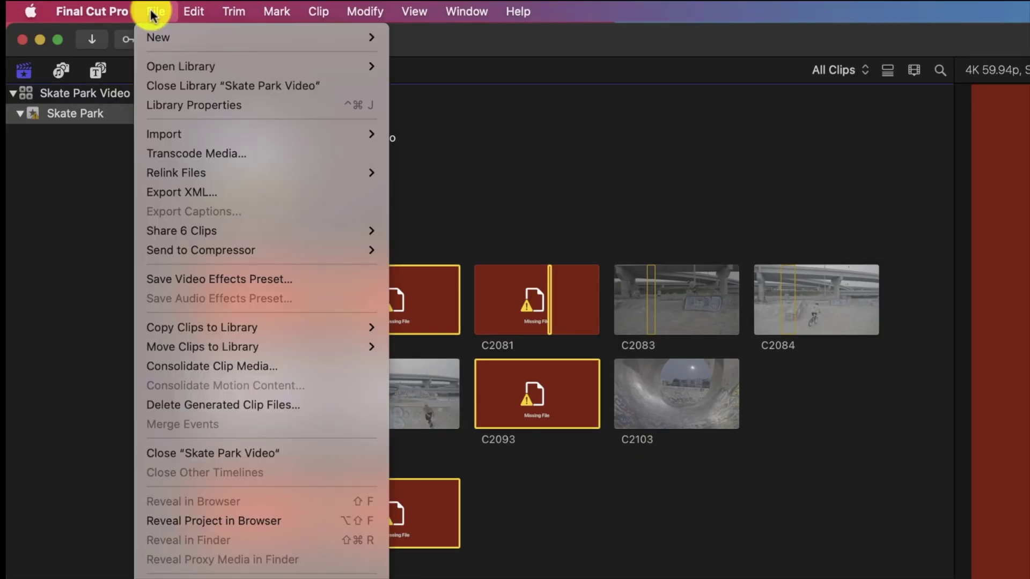
mouse_move(205, 168)
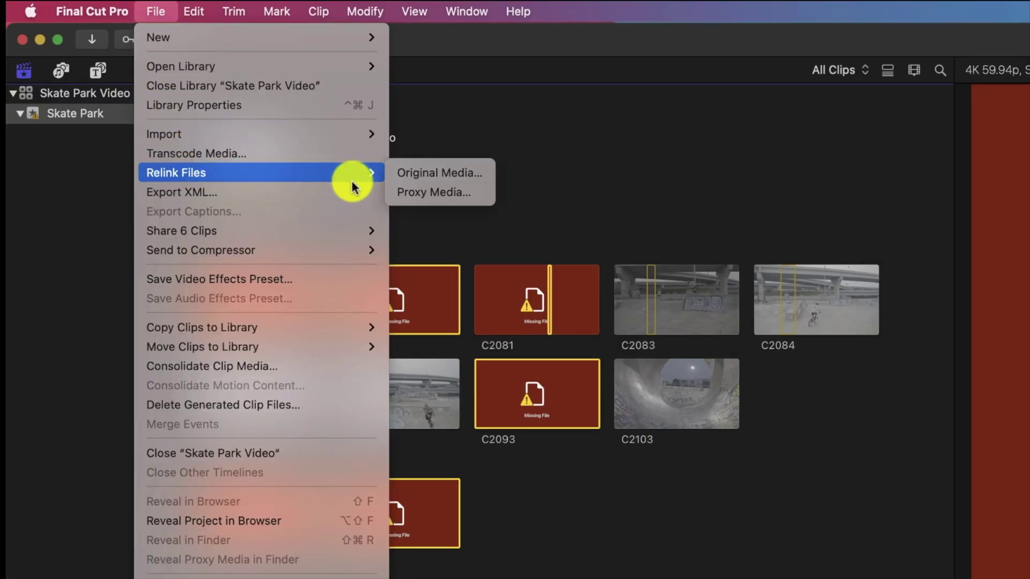
left_click(425, 177)
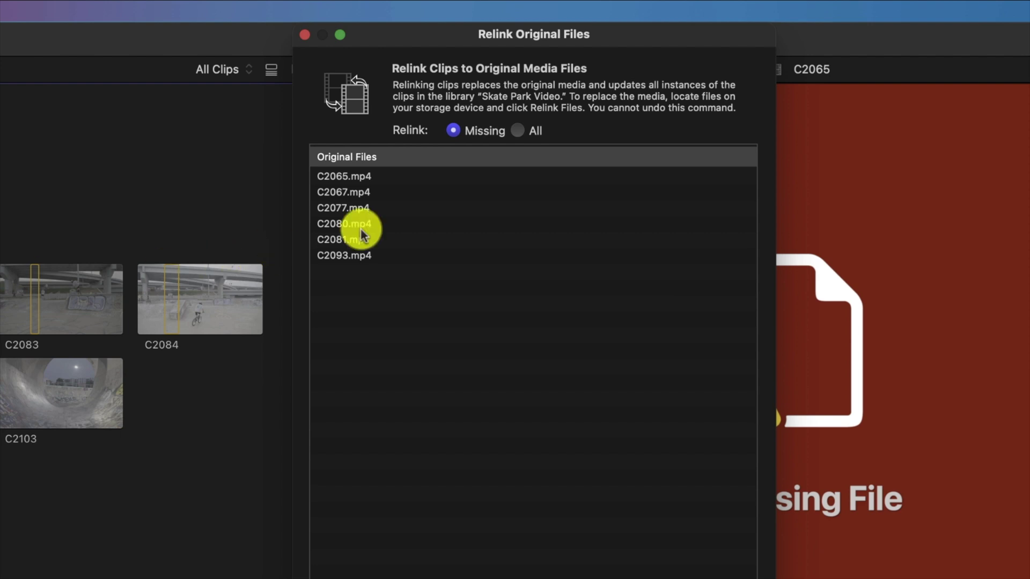
Step: Locate all six missing files in Set One and relink the four matches: C2077, C2080, C2081, C2093
left_click(338, 177)
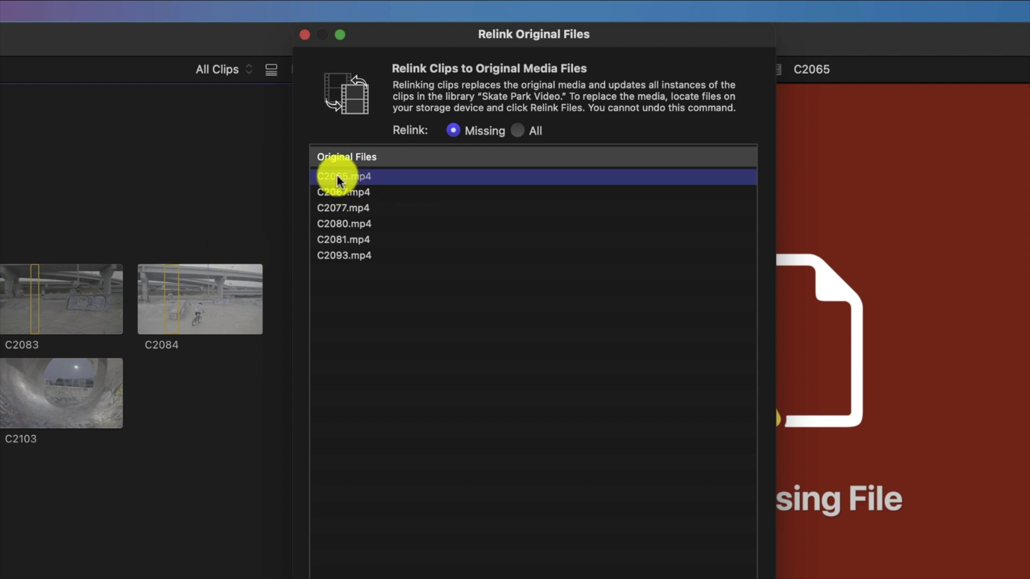
left_click(344, 255, "shift")
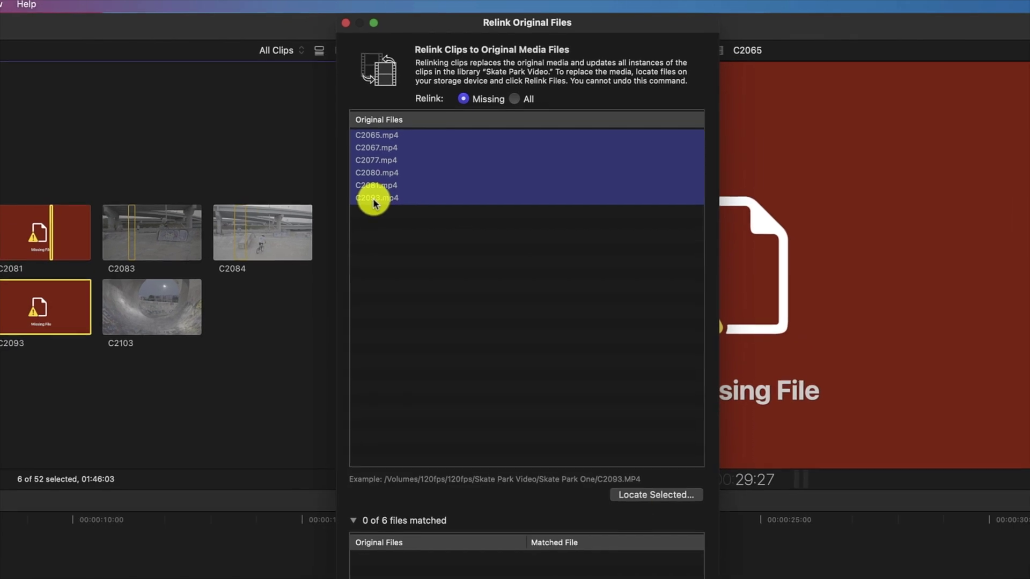
left_click(634, 497)
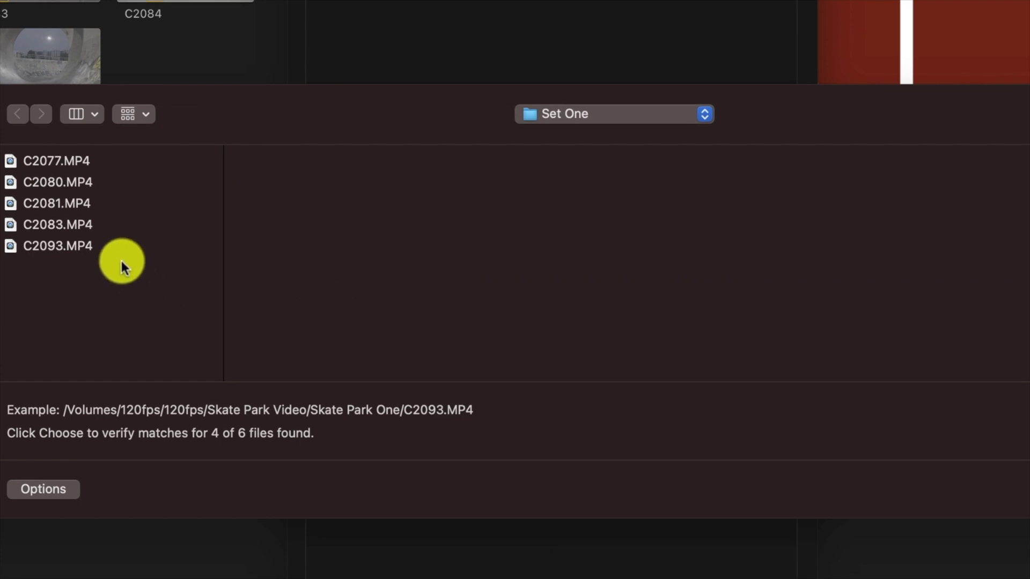
left_click(55, 160)
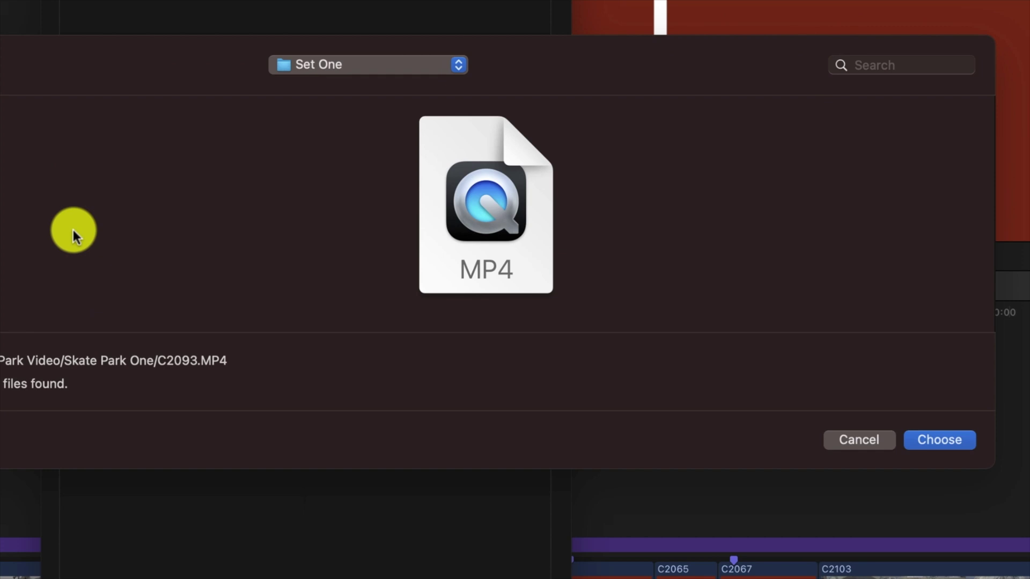
left_click(947, 438)
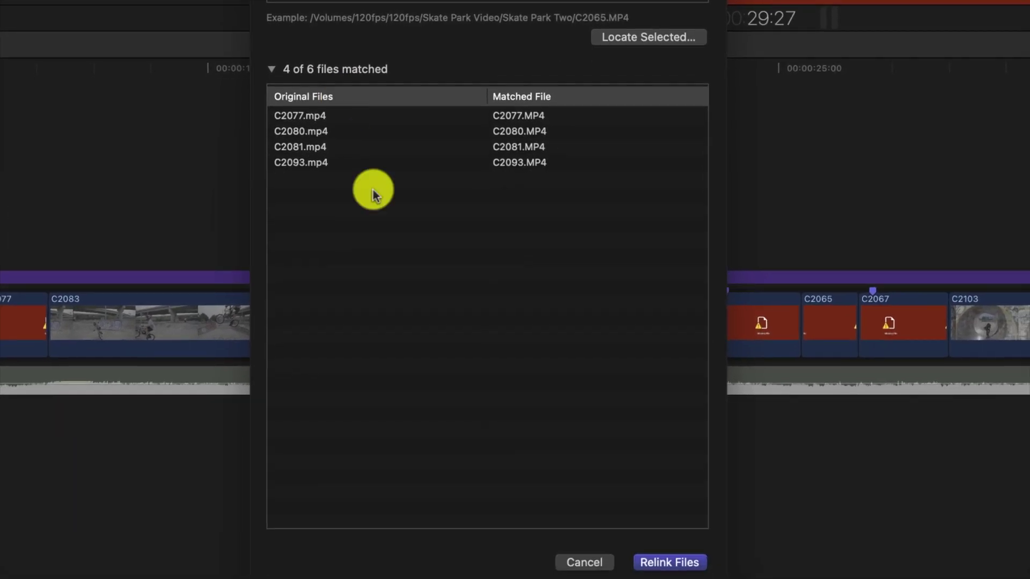
left_click(669, 562)
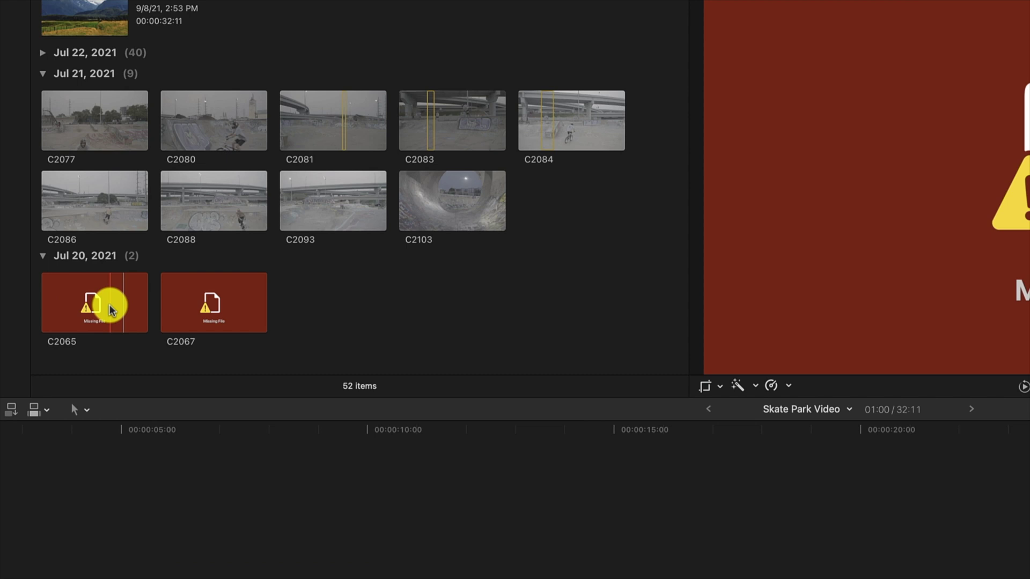
Step: Select clips C2065 and C2067 and start relinking them to original media
left_click(111, 310)
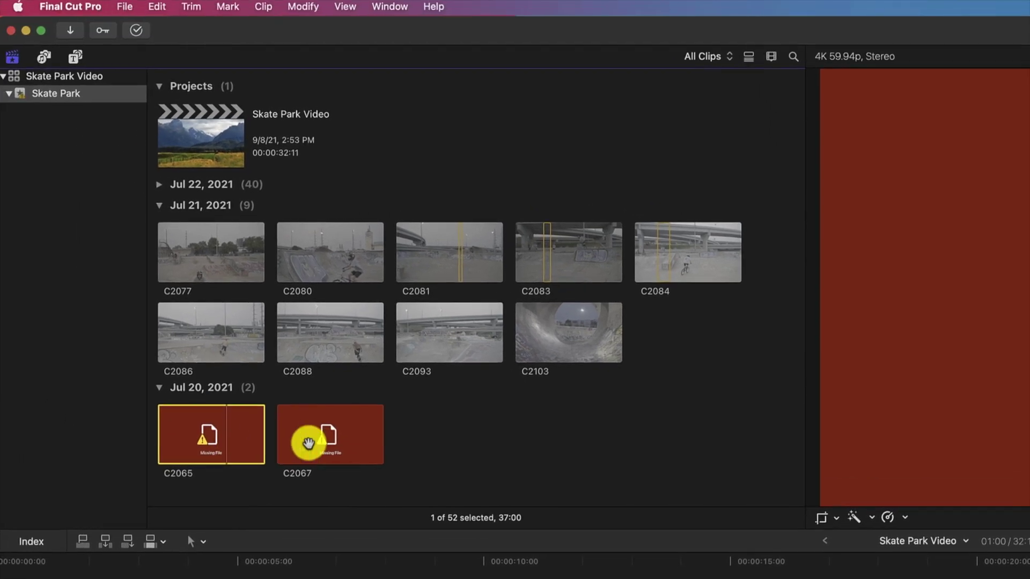
left_click(215, 310, "super")
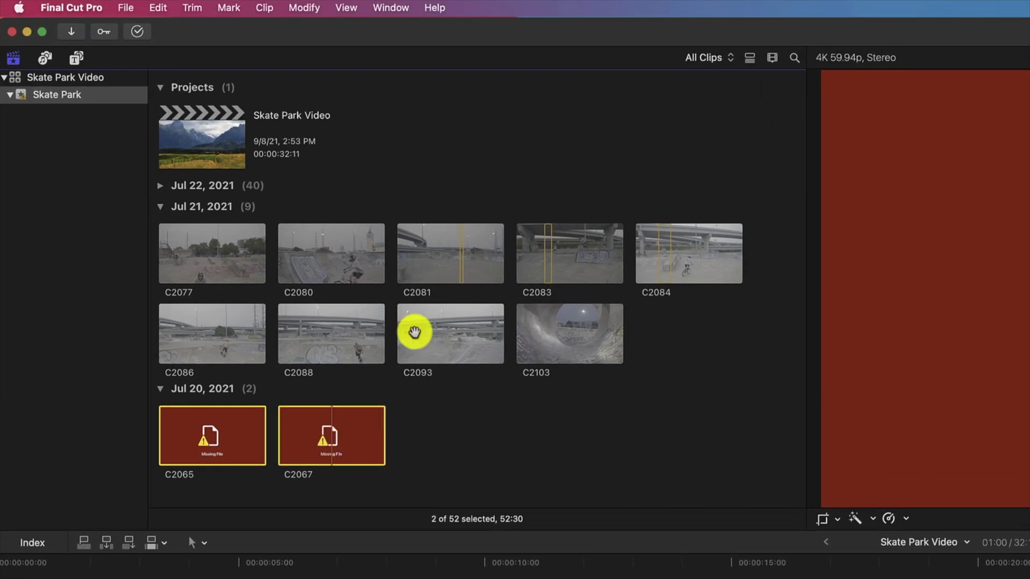
left_click(128, 7)
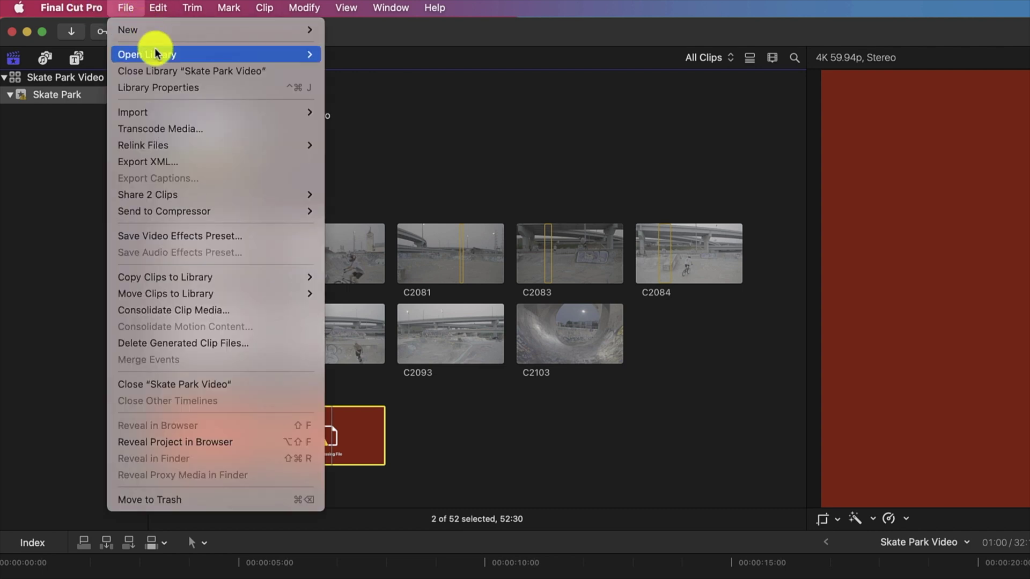
mouse_move(207, 149)
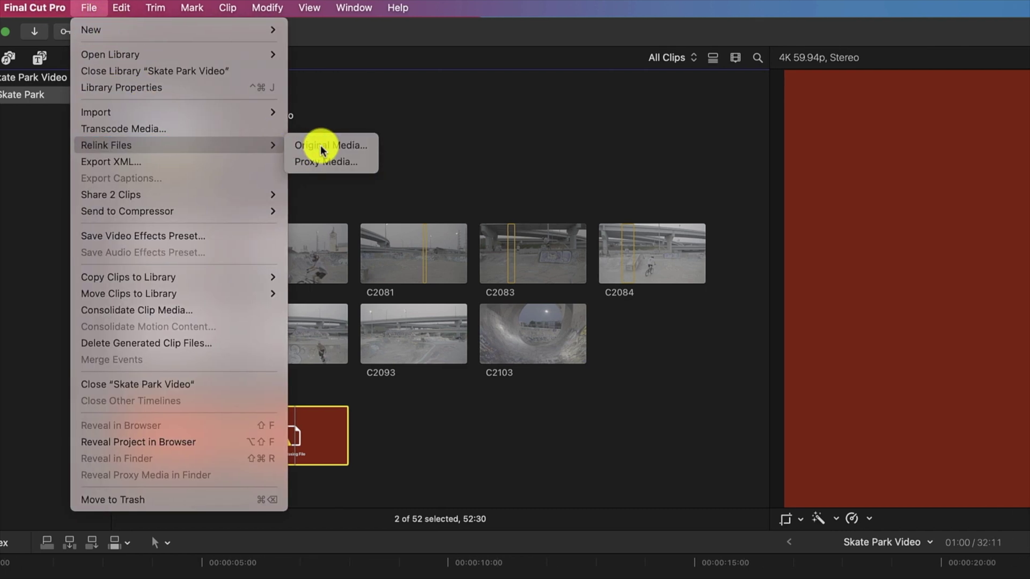
left_click(323, 150)
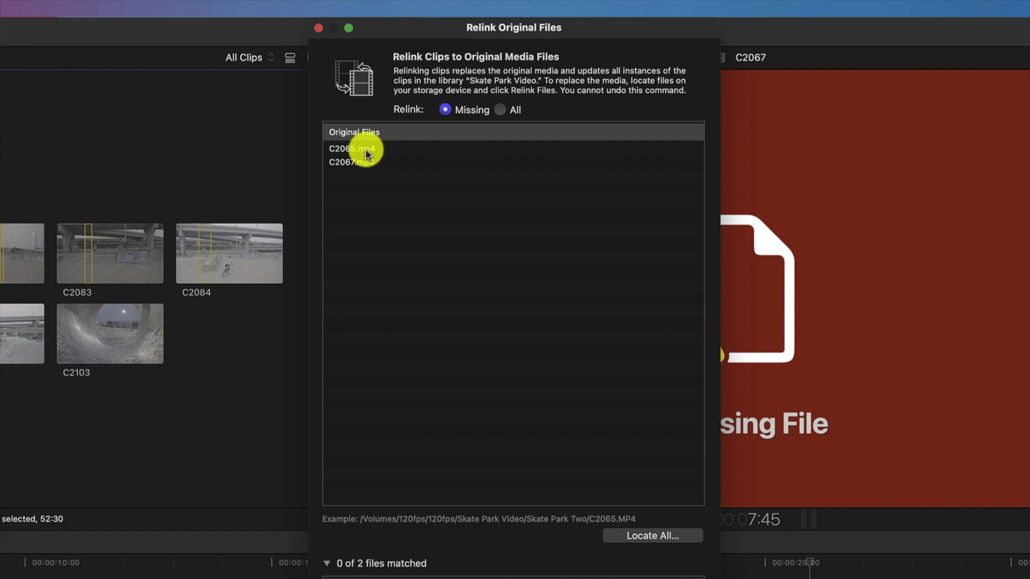
Step: Locate C2065.mp4 and C2067.mp4 by browsing to Skate Park Video > Skate Park Two > Set Two
left_click(365, 152)
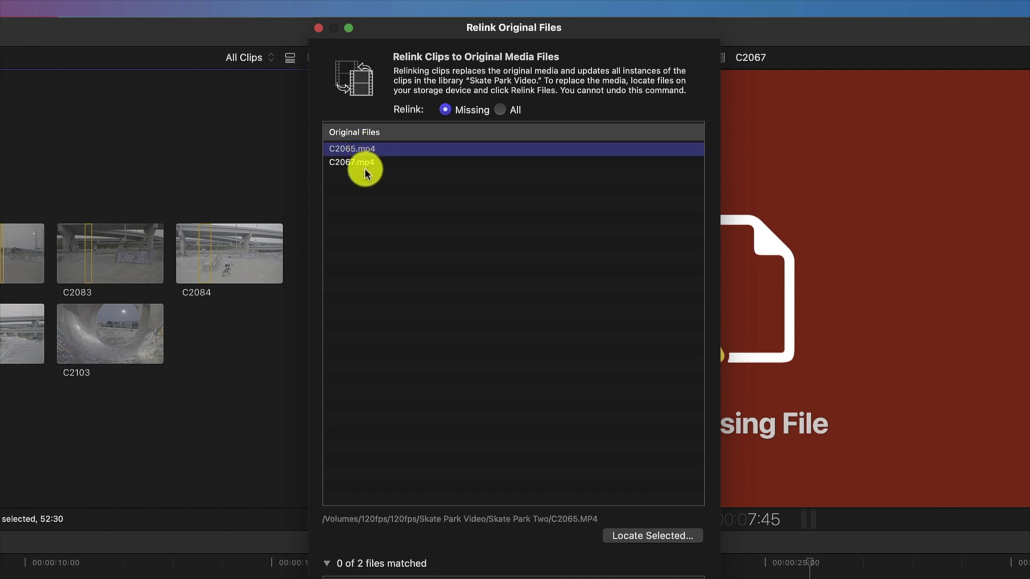
left_click(361, 163, "shift")
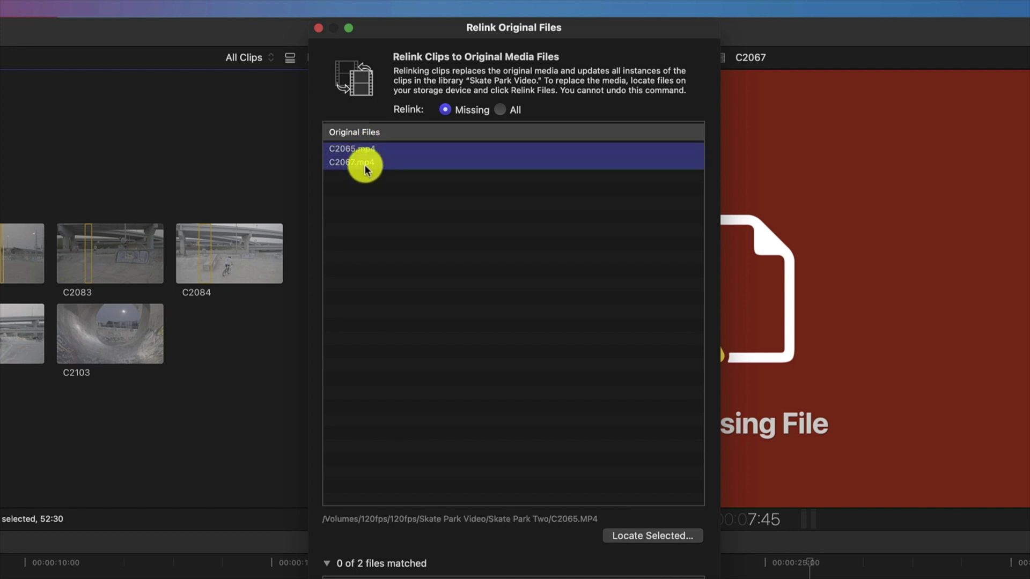
left_click(638, 538)
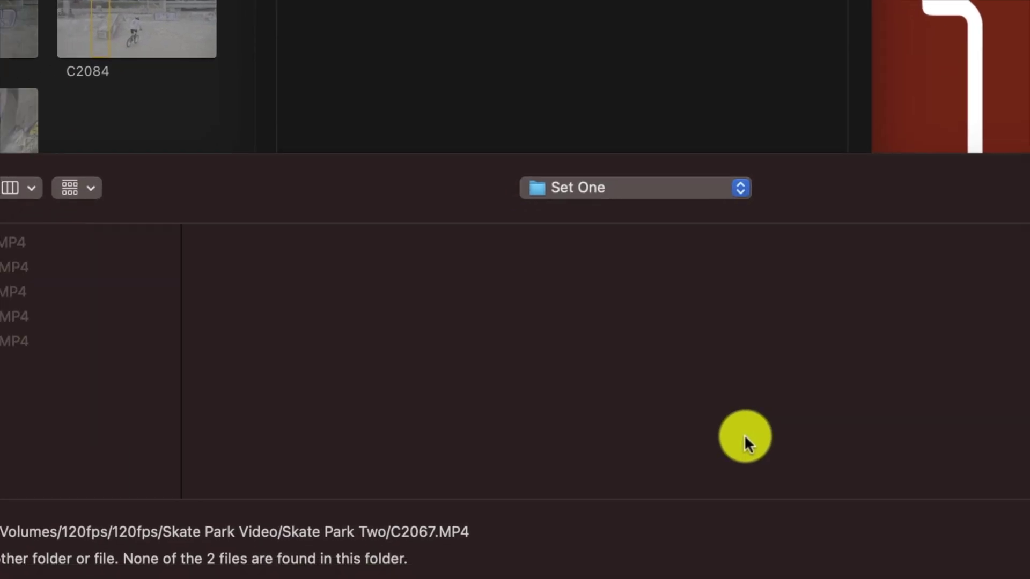
left_click(803, 146)
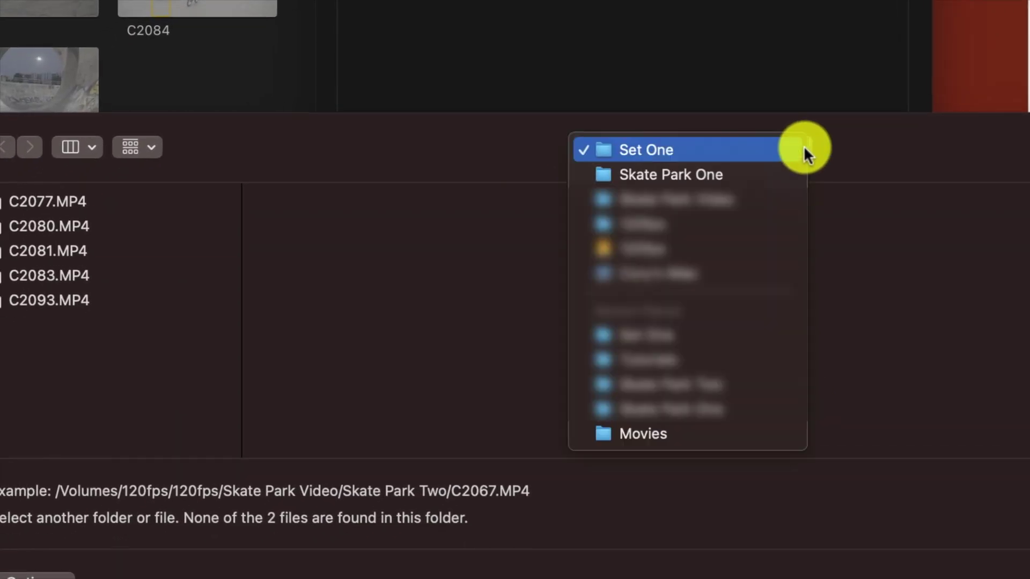
left_click(735, 198)
left_click(647, 226)
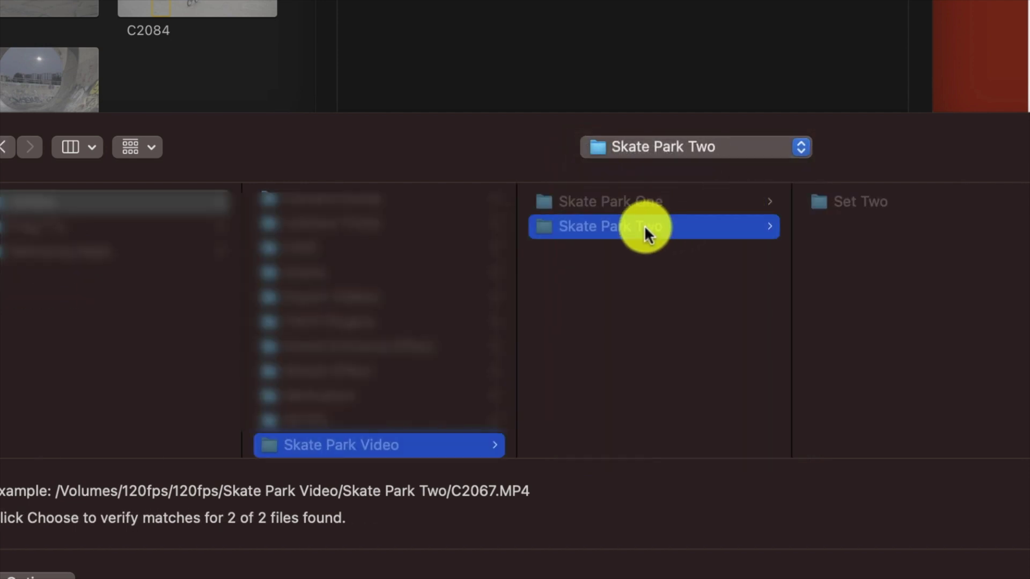
left_click(824, 196)
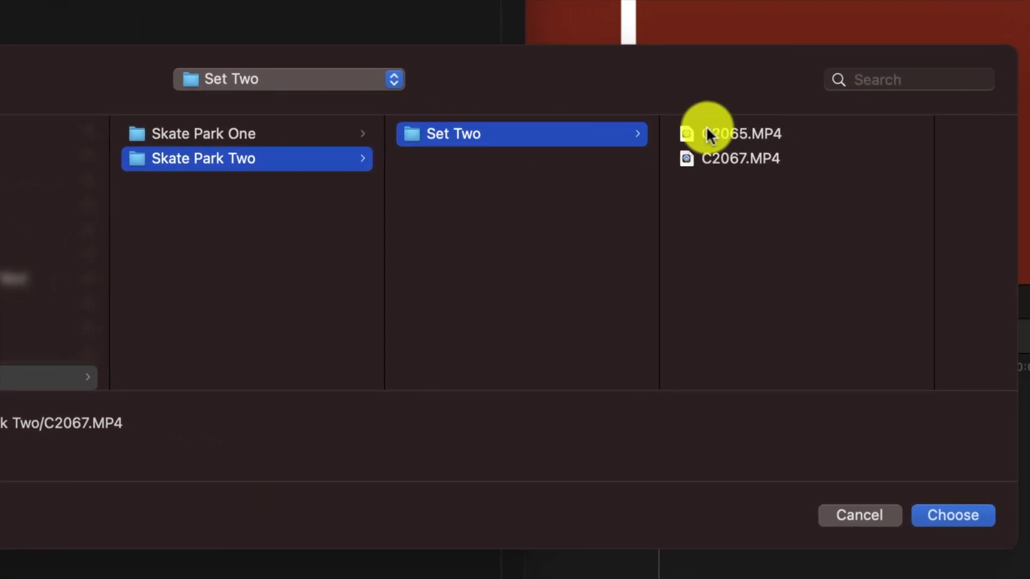
Step: Pick C2065.MP4 in Set Two and relink both clips
left_click(772, 144)
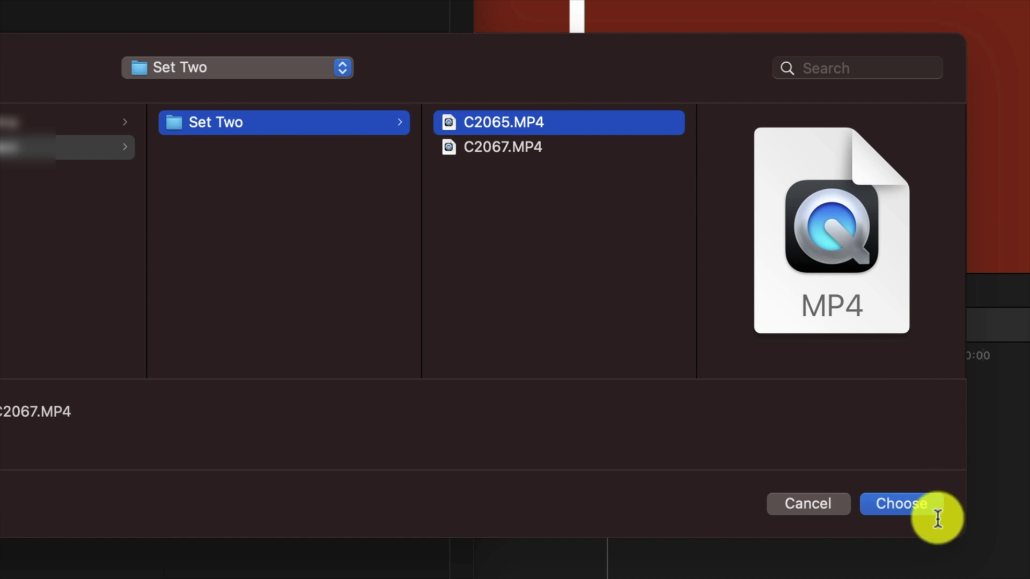
left_click(909, 499)
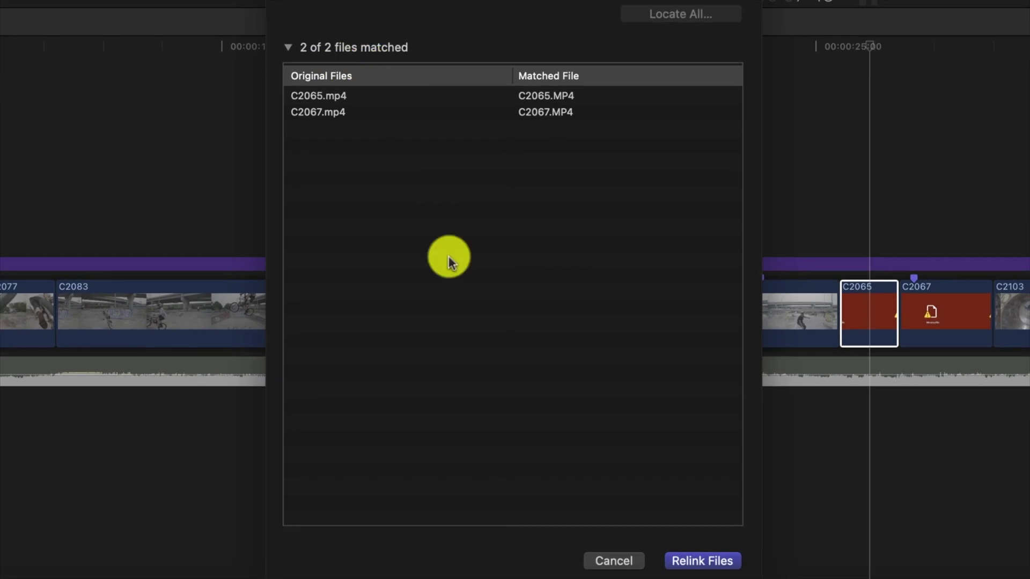
left_click(709, 563)
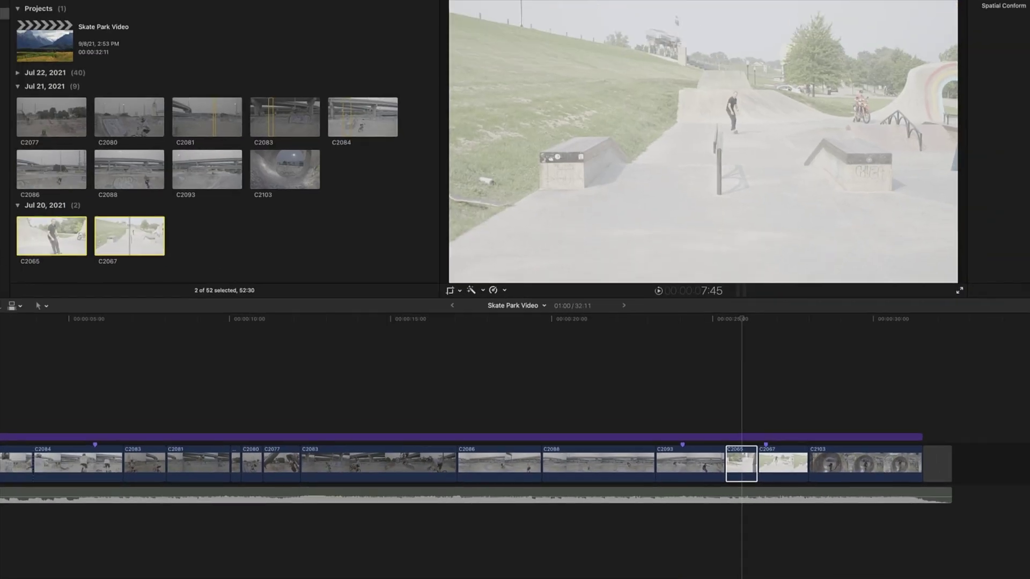